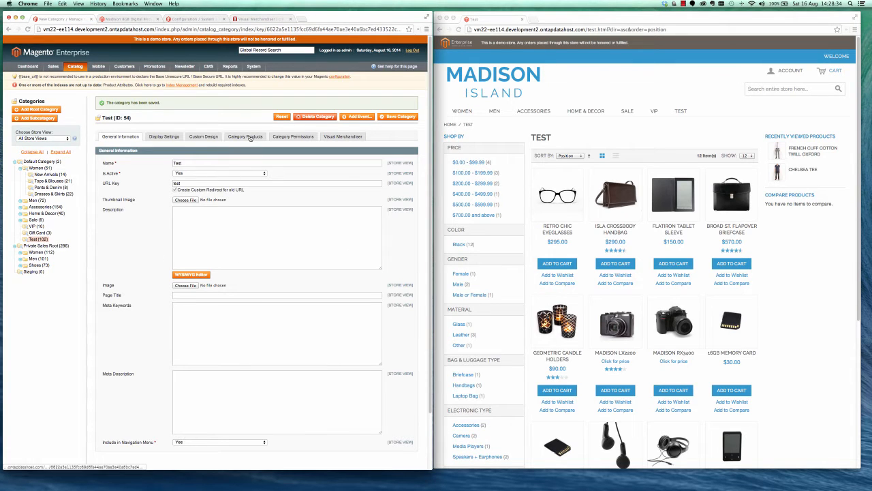
Review the Test category's assigned products, its Visual Merchandiser rule and its product listing on the storefront.
left_click(246, 137)
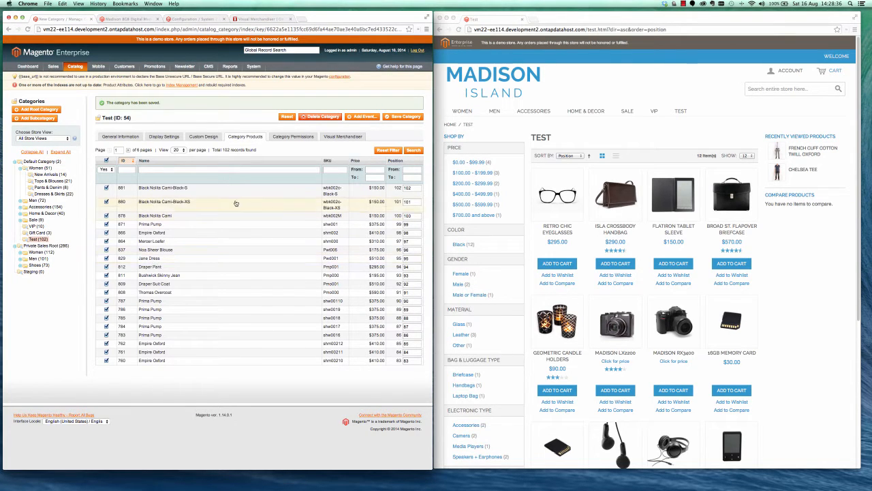
left_click(342, 139)
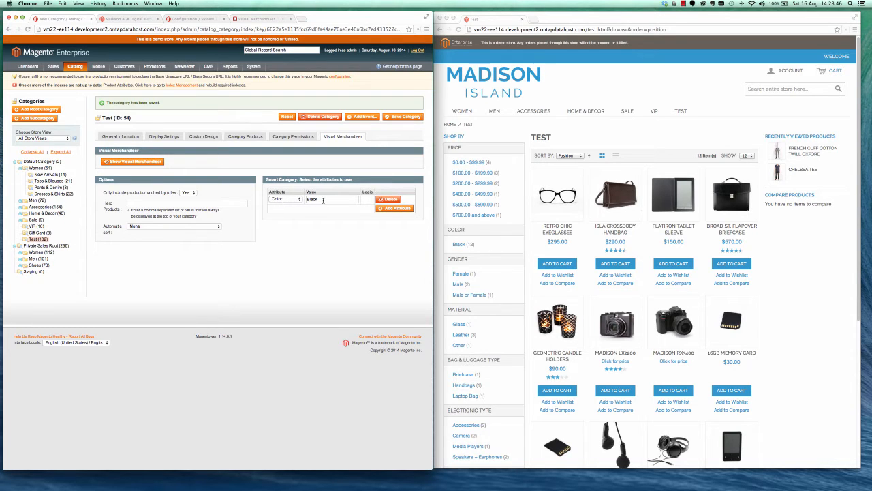
scroll(798, 275, "down", 4)
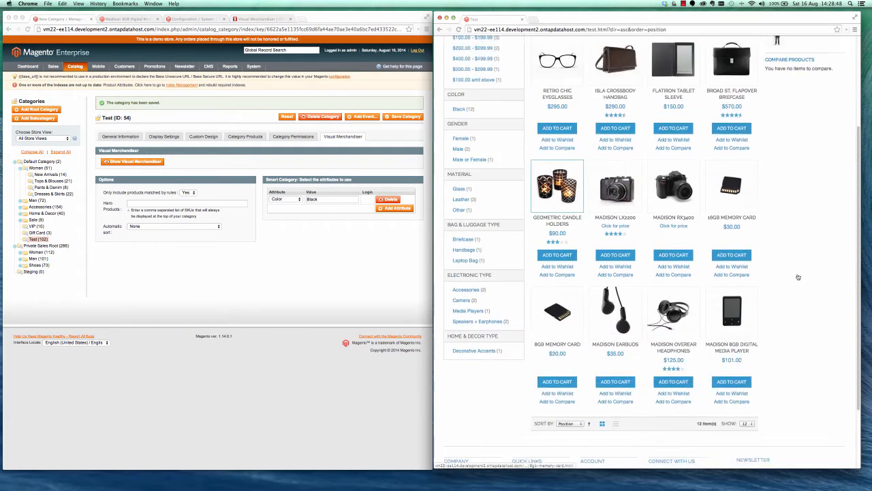
scroll(798, 220, "up", 5)
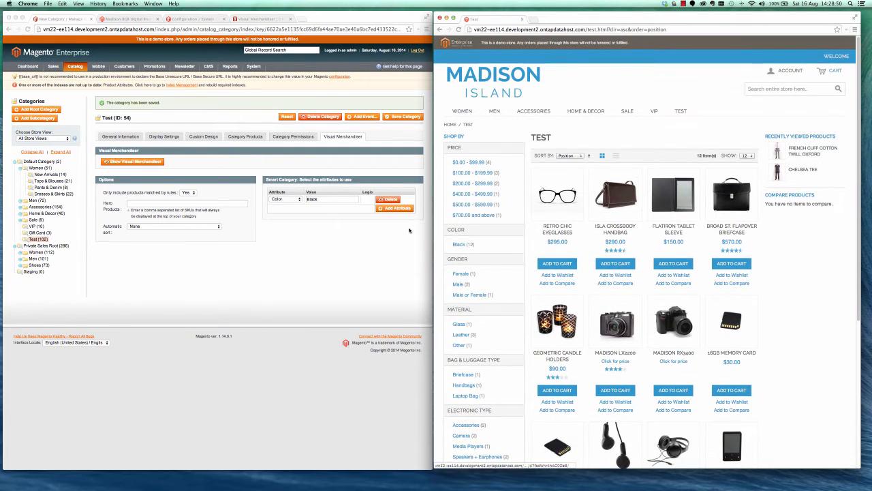
Set the smart category's Color rule value to Red, save the category and reload its storefront page.
double_click(313, 199)
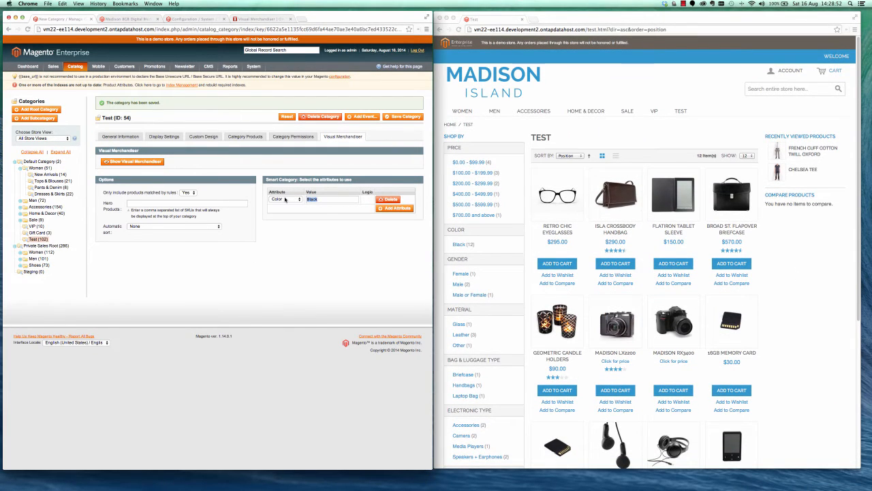
type("Red")
left_click(402, 116)
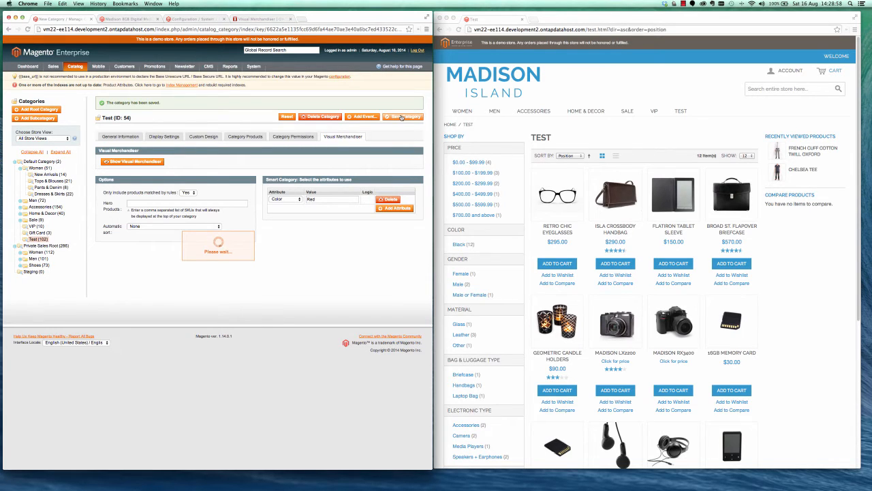
left_click(674, 139)
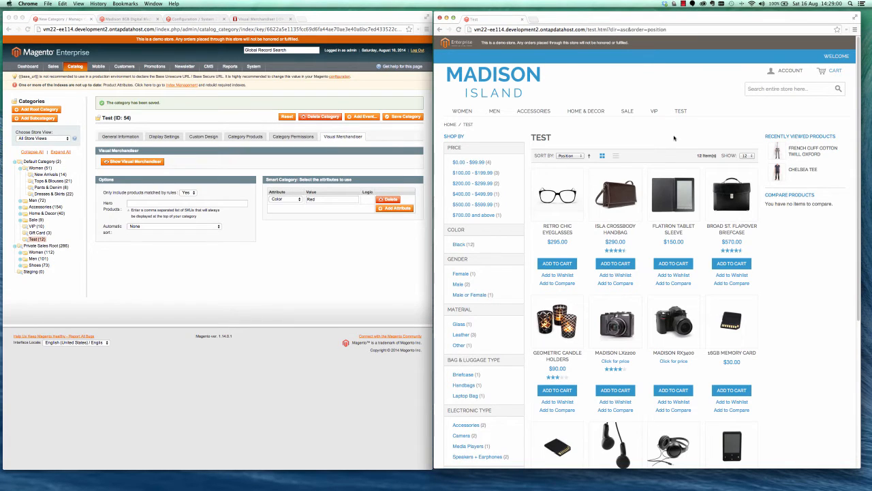
left_click(459, 29)
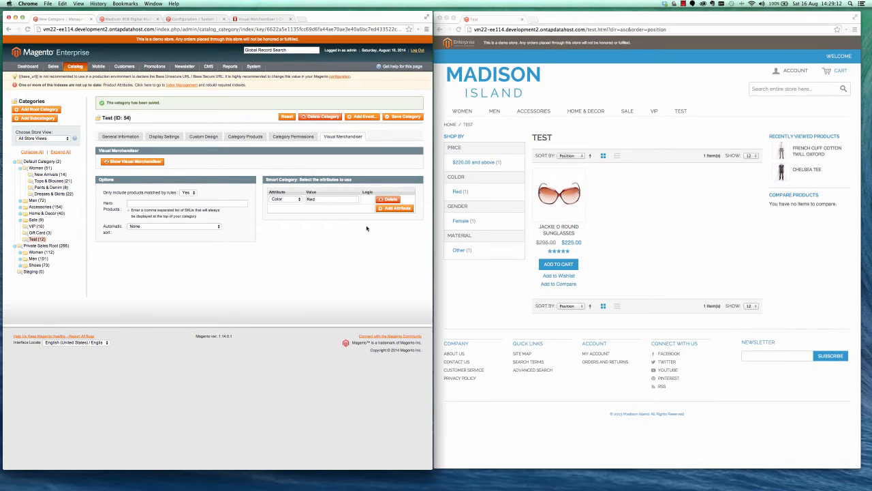
Add a second smart category rule with the Color attribute and the value Orange.
left_click(387, 207)
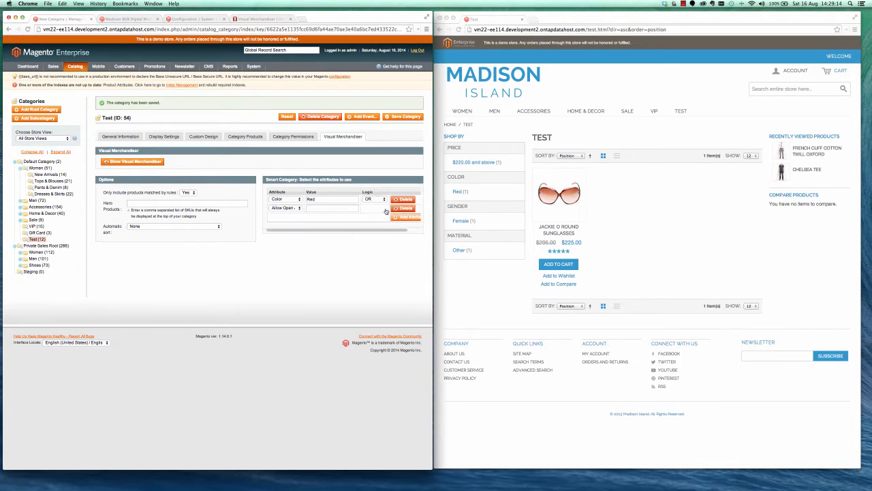
left_click(299, 207)
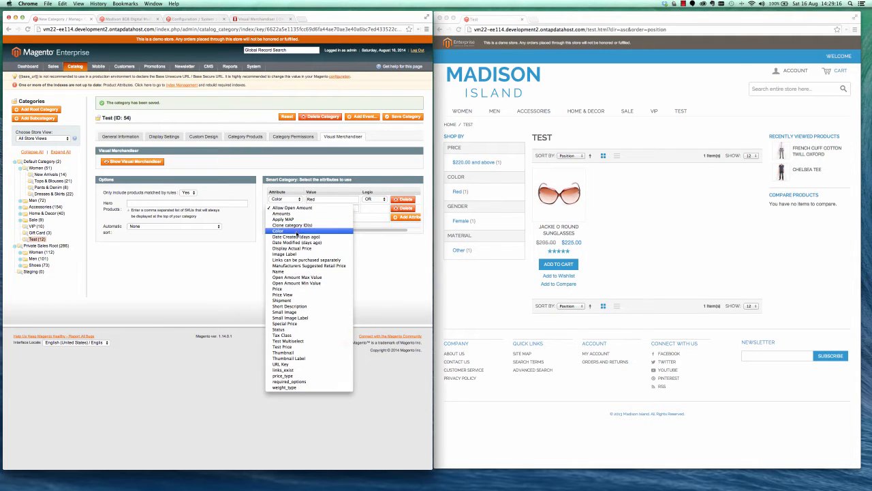
left_click(296, 231)
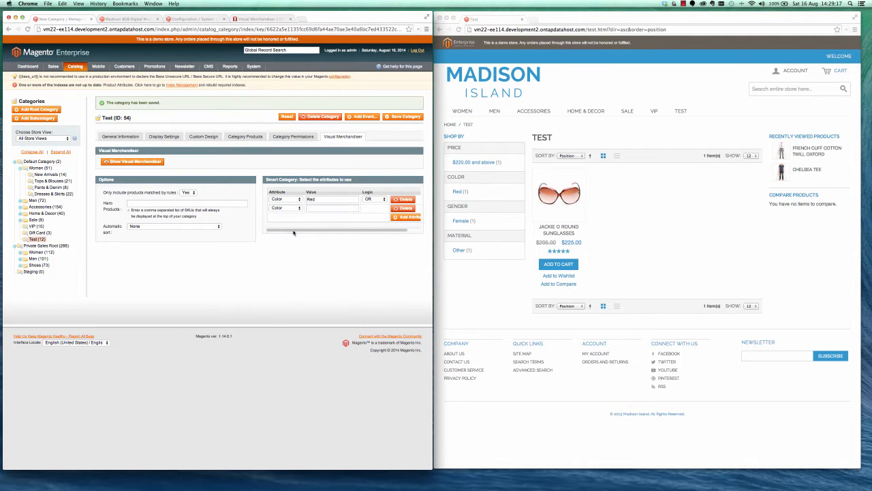
left_click(325, 207)
type("Orange")
Add a third smart category rule with the Color attribute and the value Yellow, and save the category.
left_click(406, 217)
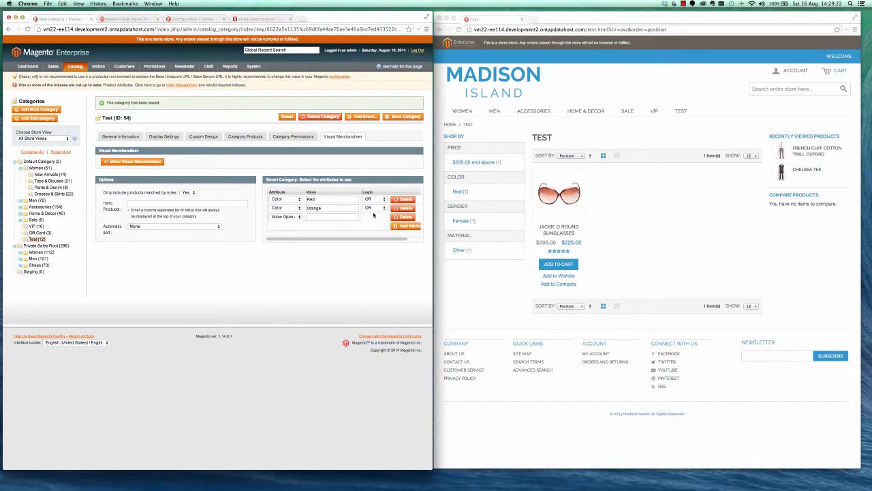
left_click(286, 216)
left_click(286, 239)
left_click(313, 216)
type("Yellow")
left_click(405, 117)
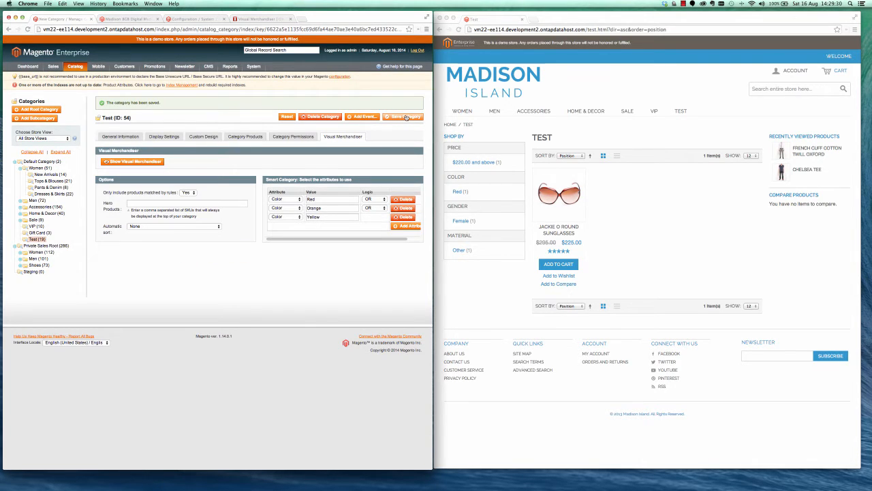
Reload the Test page on the storefront and review the products assigned to the category in the admin.
left_click(649, 203)
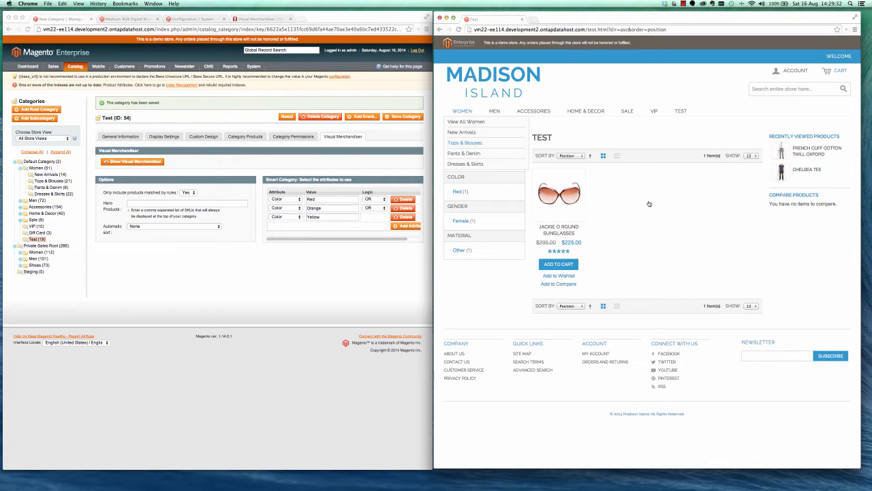
key("super+r")
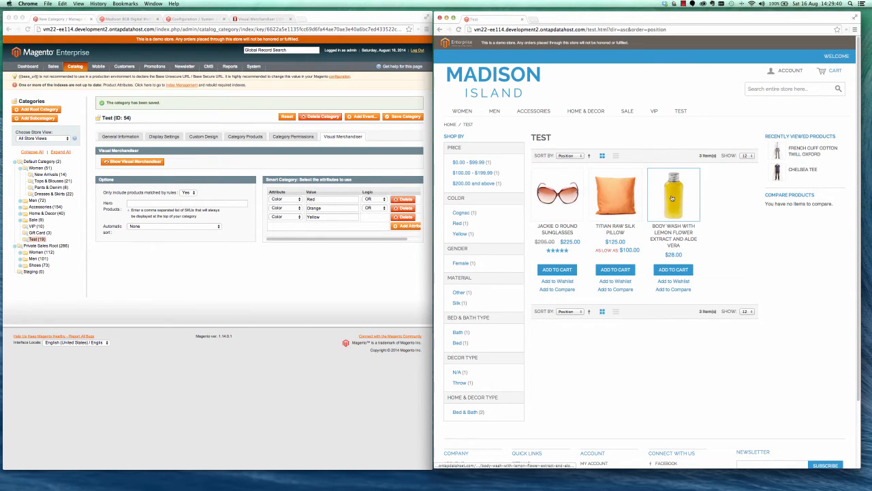
left_click(242, 137)
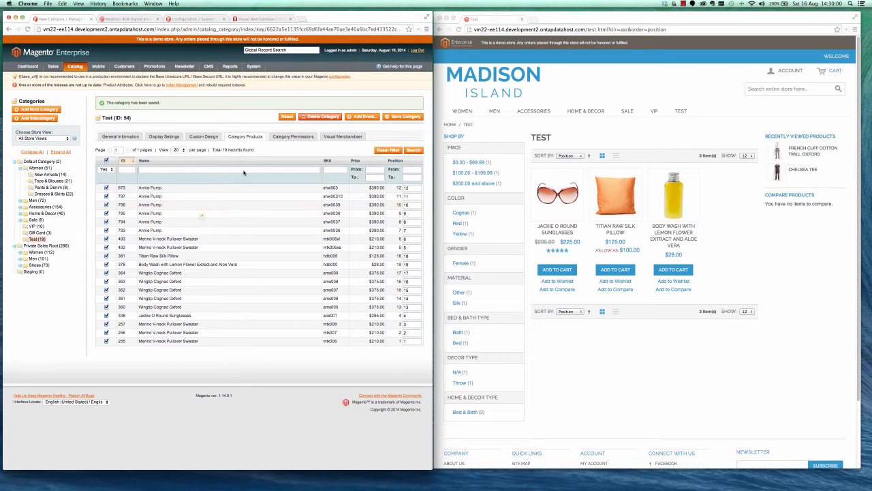
Open the Visual Merchandiser window for the Test category beside the storefront and limit it to the Main Website.
left_click(343, 137)
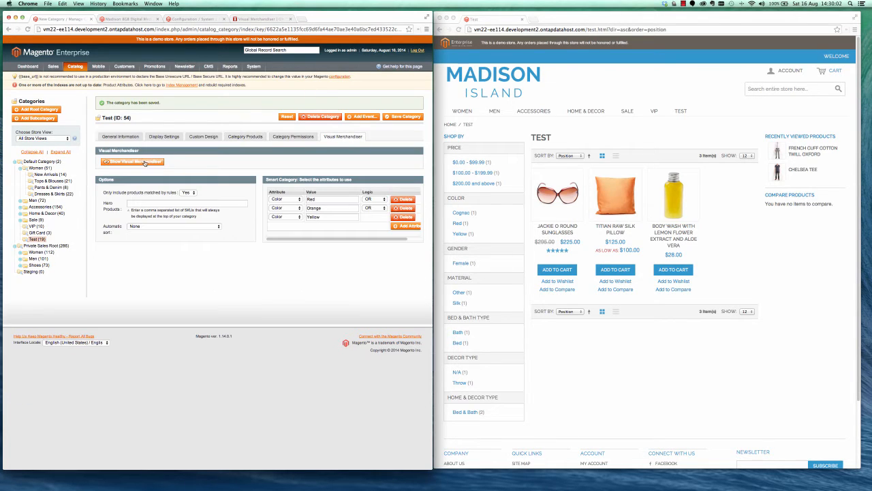
left_click(144, 162)
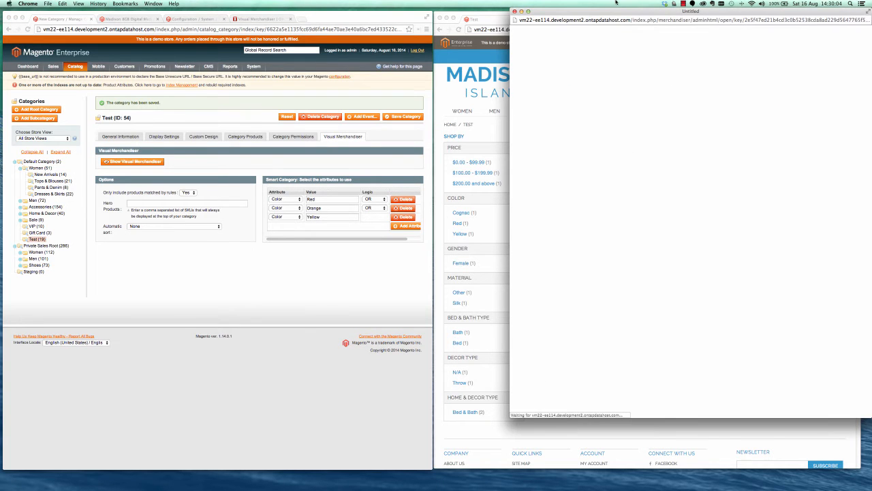
left_click_drag(611, 13, 167, 25)
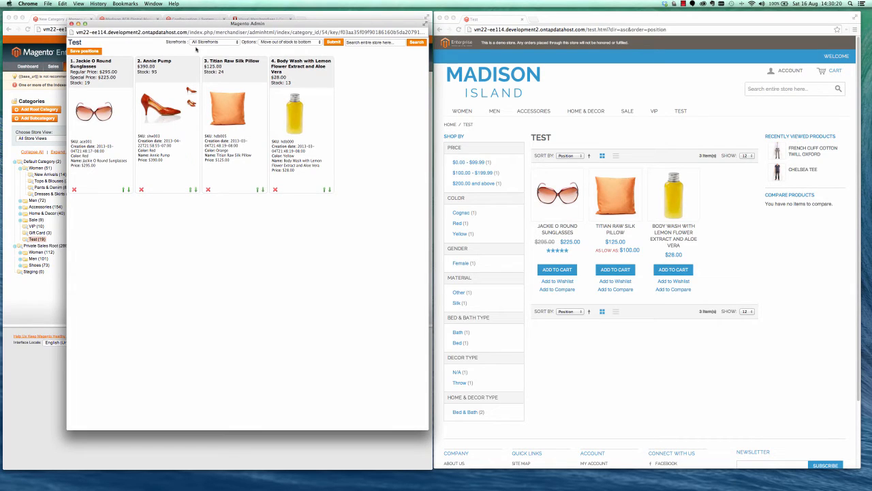
left_click(201, 43)
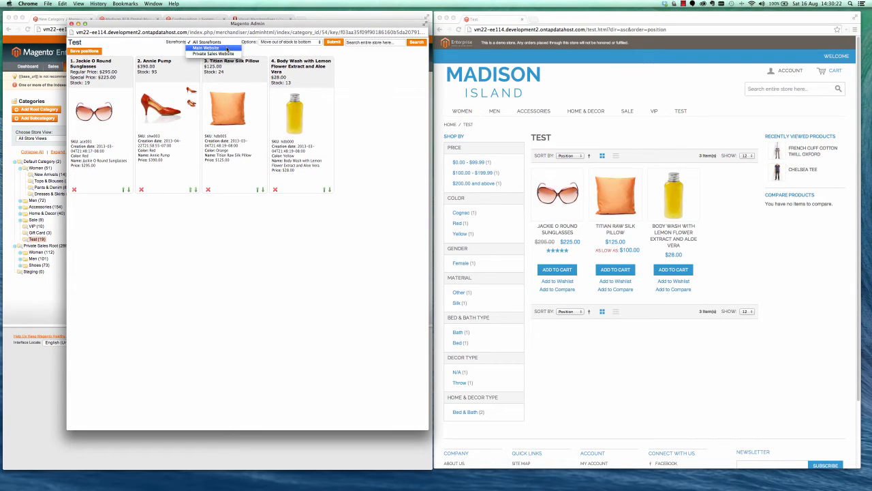
left_click(227, 49)
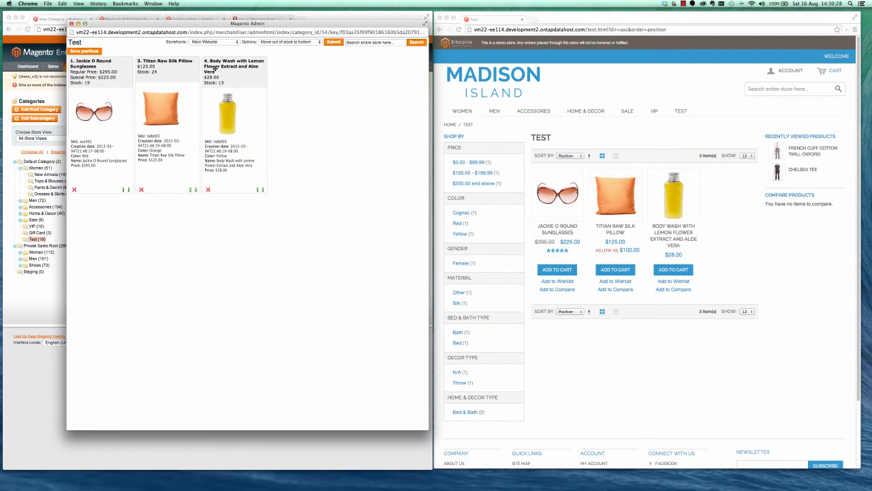
Reorder the products to Body Wash, Jackie O Round Sunglasses, Titian Raw Silk Pillow, save the positions and reload the storefront page.
left_click_drag(230, 64, 148, 66)
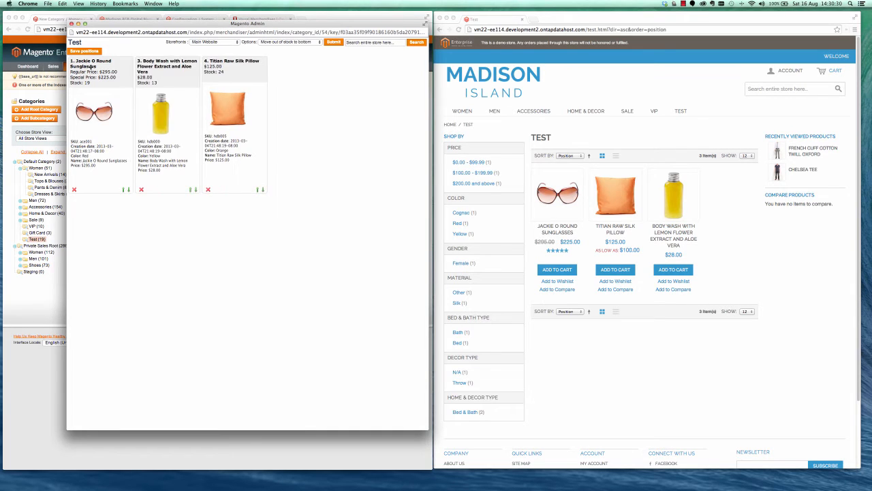
left_click_drag(90, 68, 143, 63)
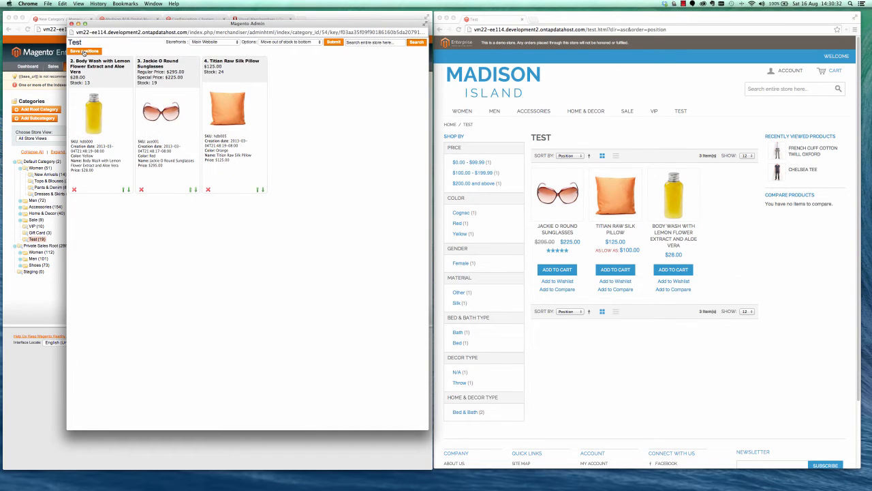
left_click(84, 52)
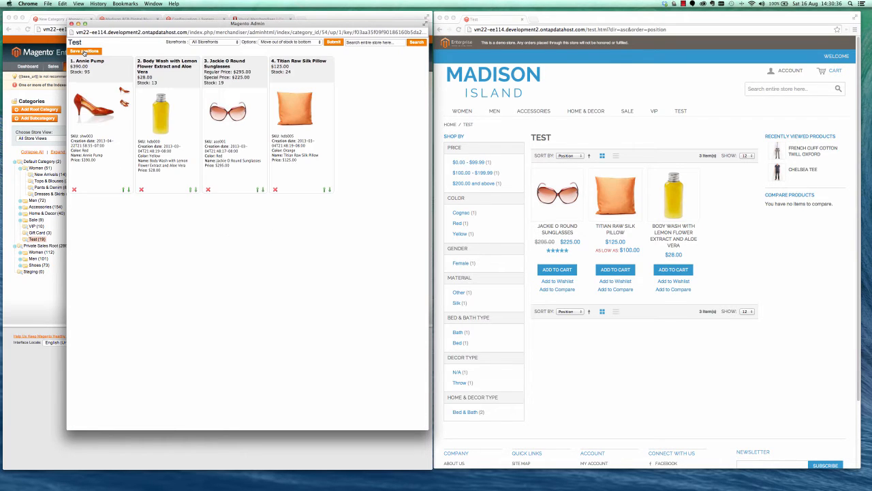
left_click(610, 132)
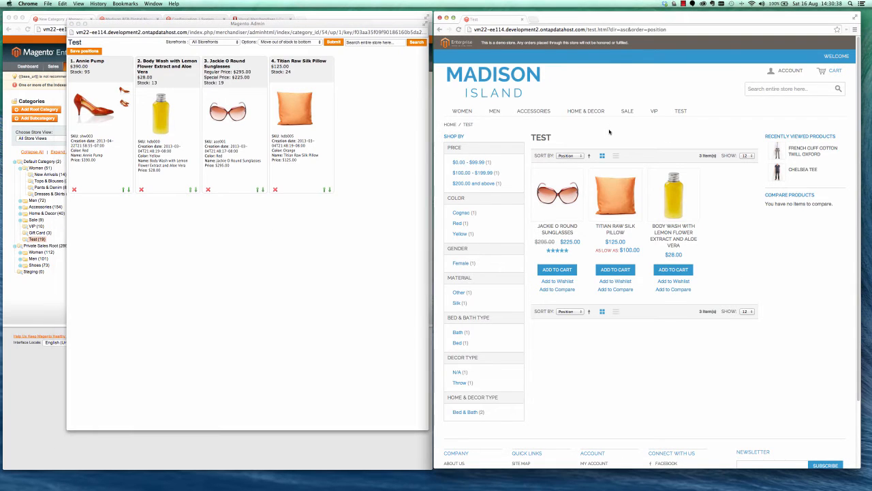
key("super+r")
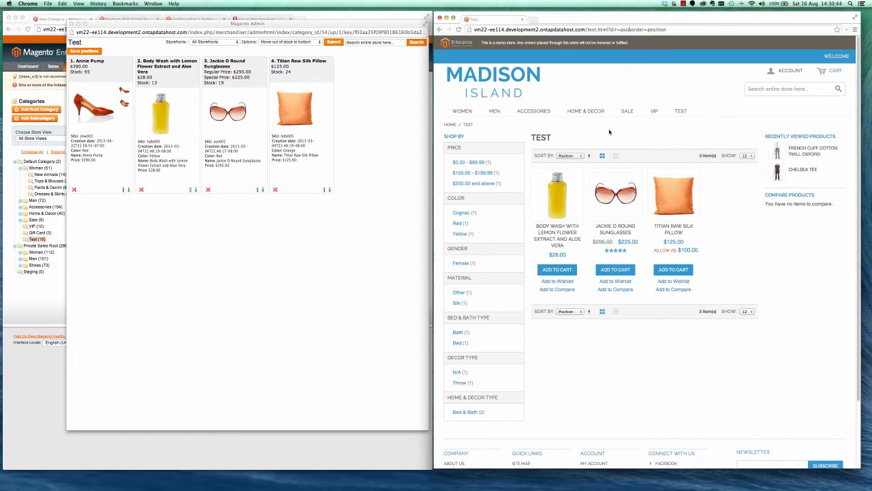
View the merchandised products for the Private Sales Website, switch back to All Storefronts and close the Visual Merchandiser window.
left_click(203, 53)
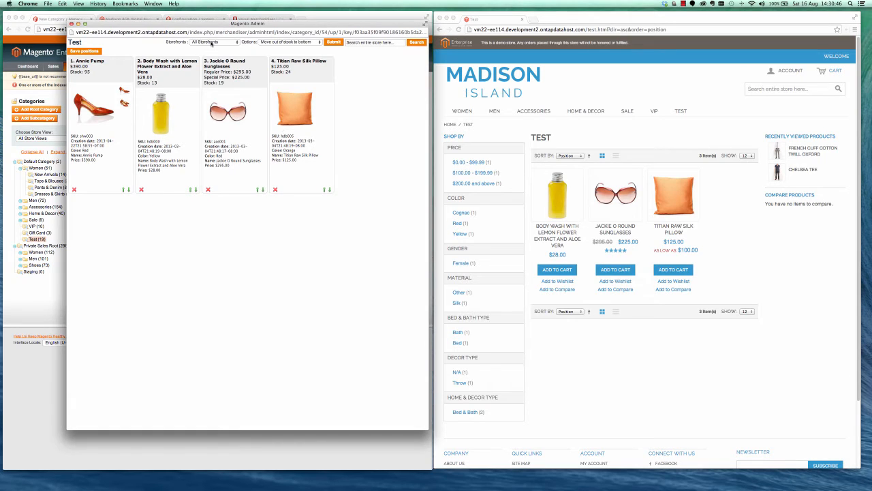
left_click(212, 43)
left_click(213, 54)
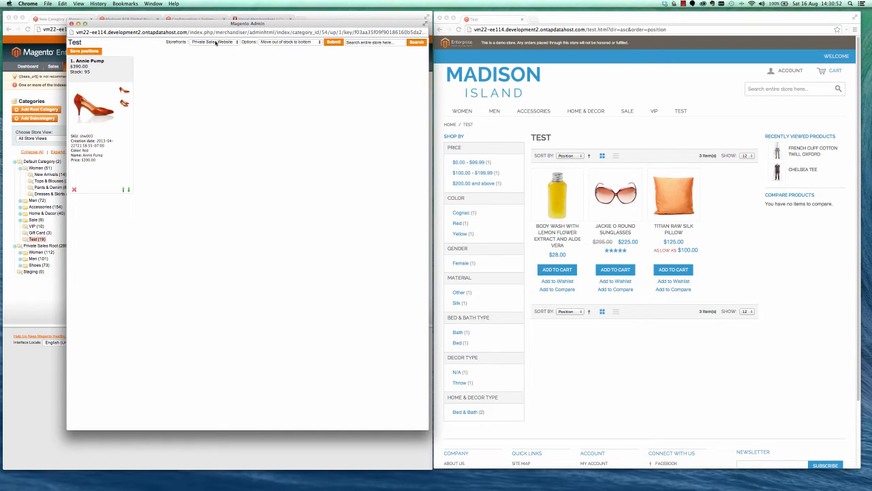
left_click(215, 42)
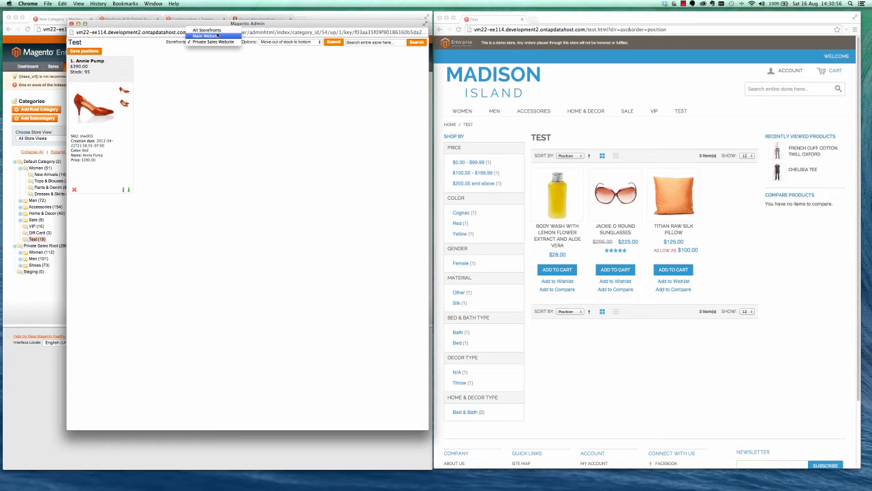
left_click(217, 31)
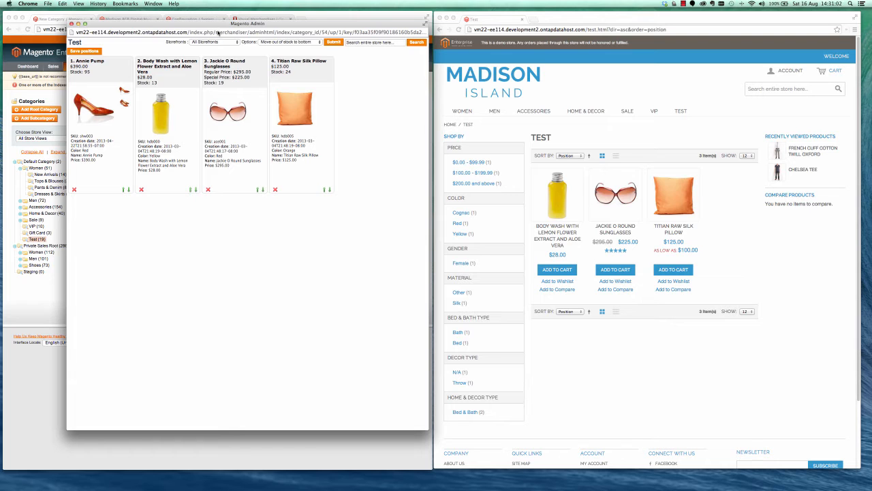
left_click(71, 24)
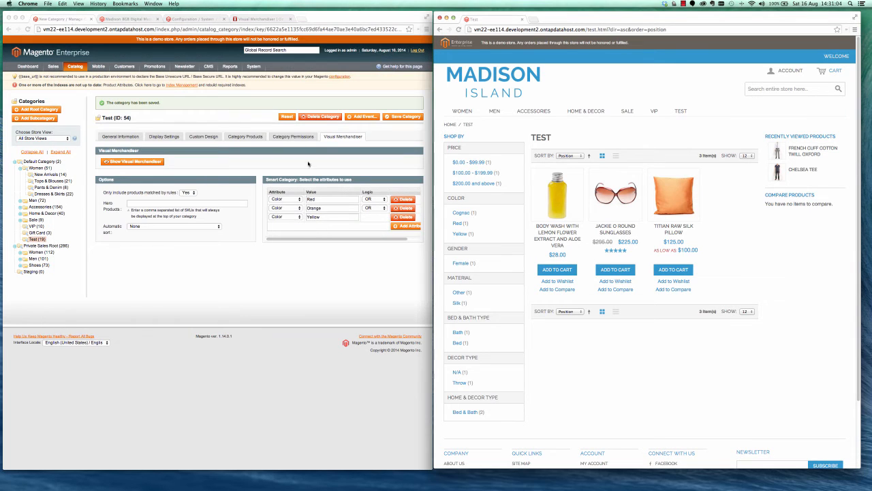
Delete the Yellow and Orange rules and change the remaining rule to the Price attribute with the value <100.
left_click(402, 216)
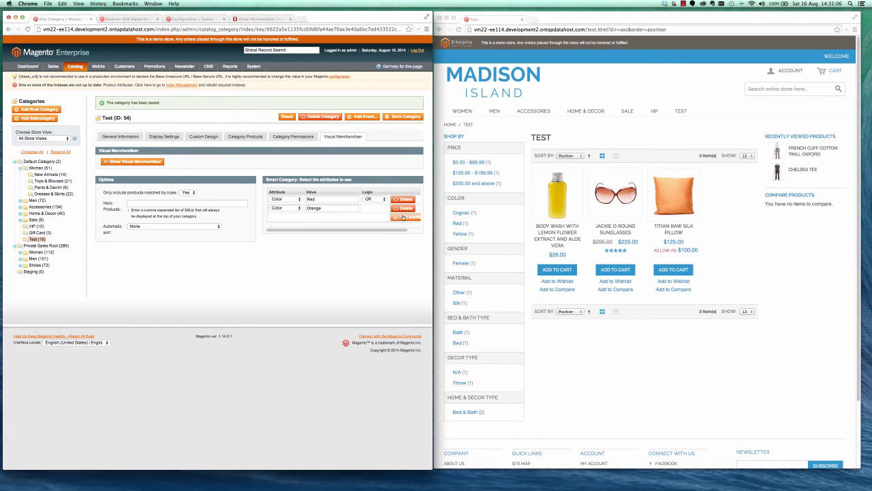
left_click(402, 208)
left_click(277, 199)
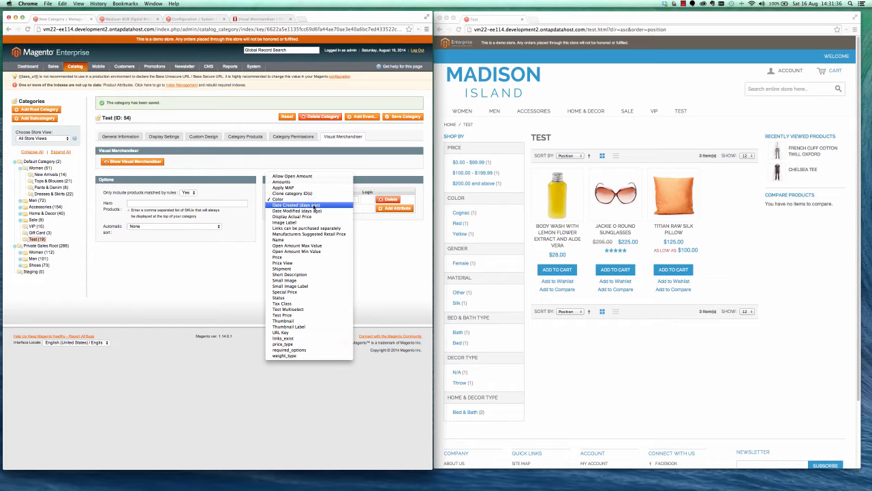
left_click(298, 257)
double_click(312, 200)
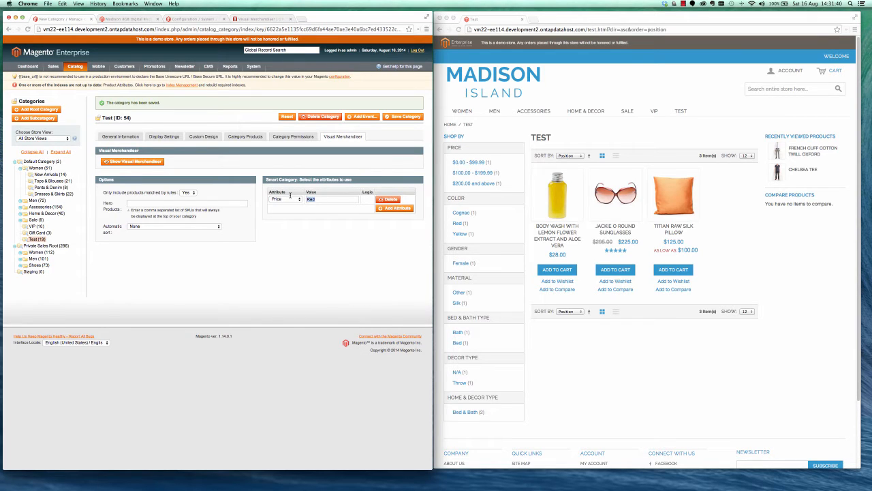
type("<100")
Save the Test category with its price rule and reload the Test page on the storefront.
left_click(408, 116)
left_click(583, 135)
key("super+r")
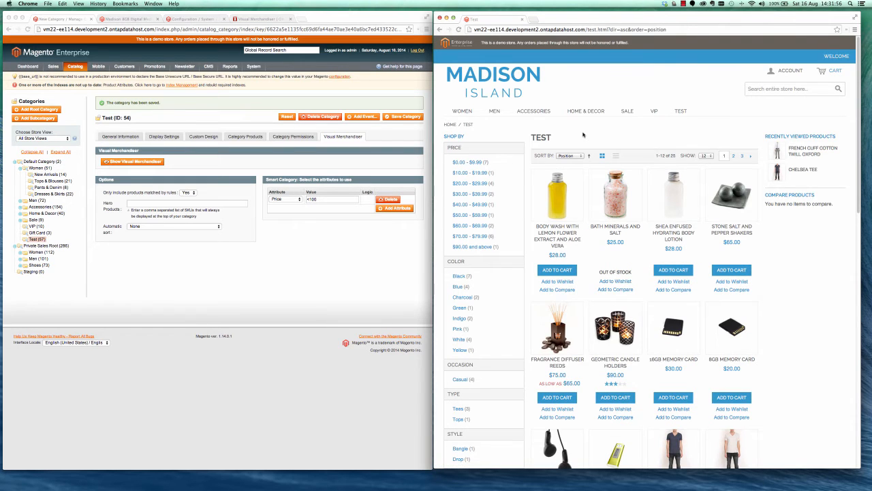
Look through the products on the storefront Test page and sort them by Price in descending order.
scroll(639, 300, "down", 5)
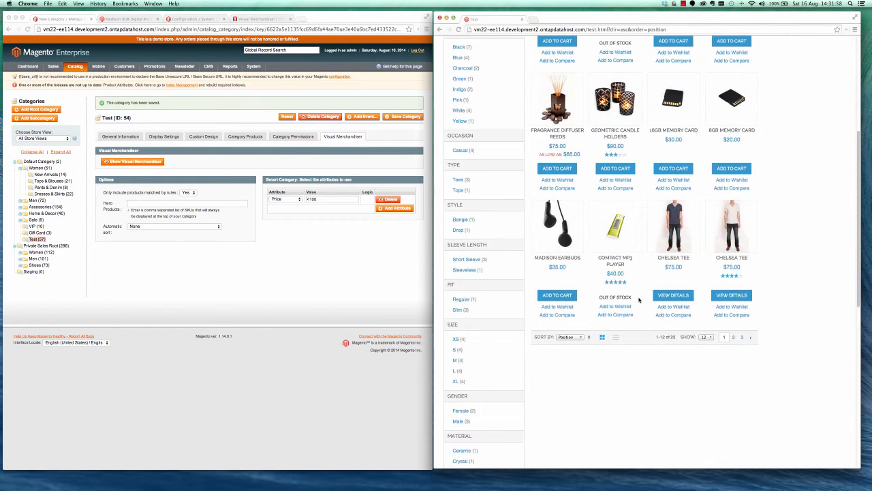
scroll(639, 300, "up", 5)
left_click(566, 155)
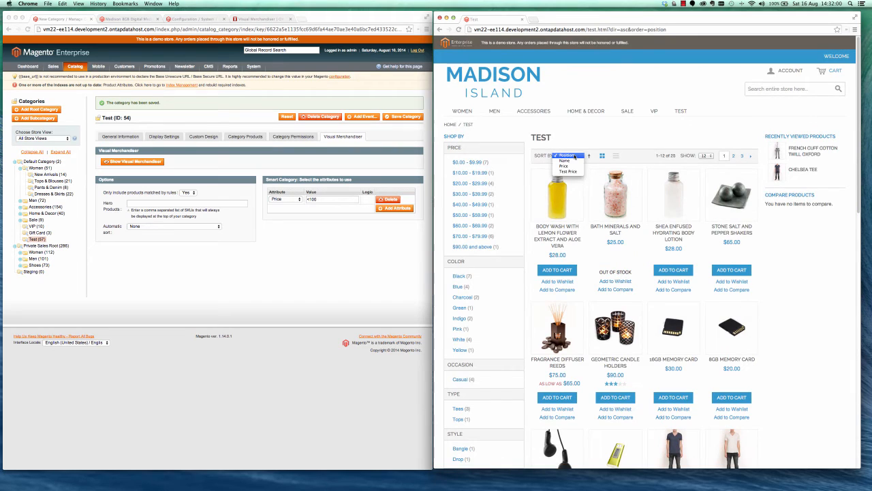
left_click(570, 166)
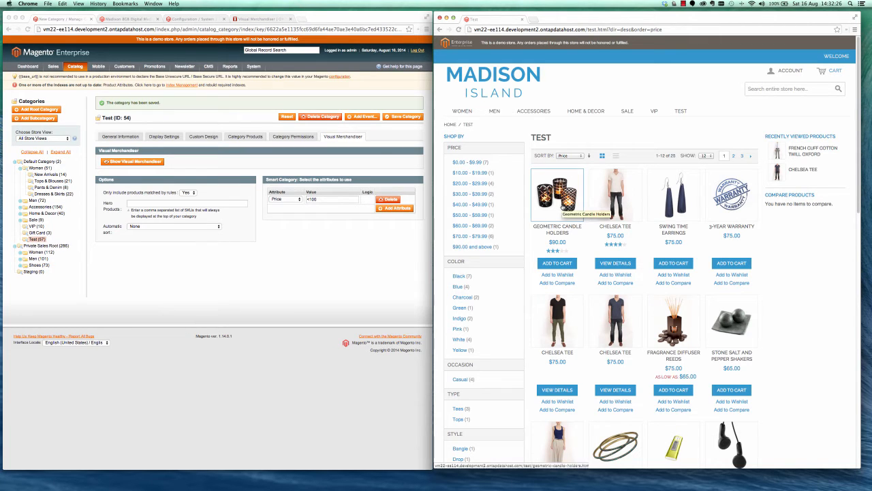
Set the price of the Madison 8GB Digital Media Player to 99 and save the product while keeping it open for editing.
left_click(126, 18)
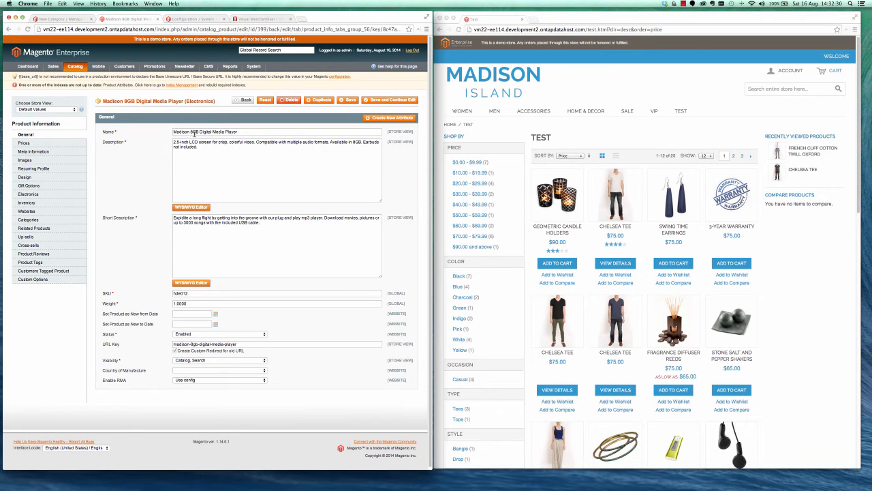
left_click(31, 143)
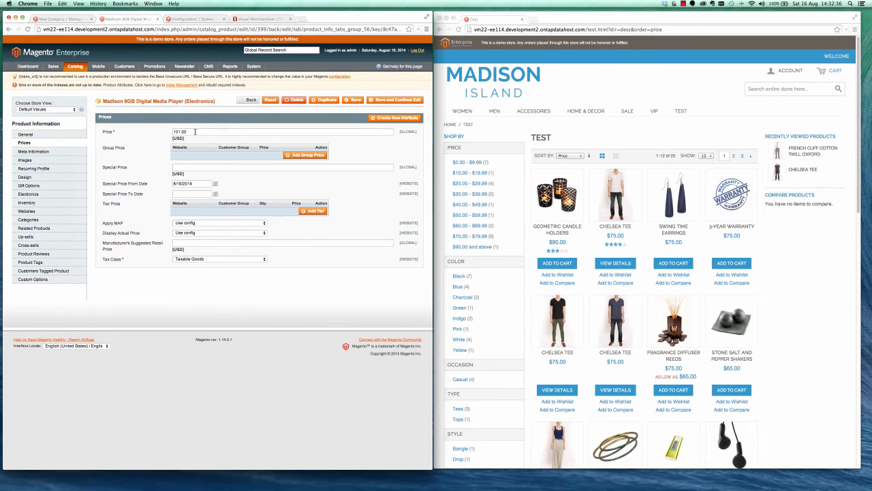
left_click(74, 19)
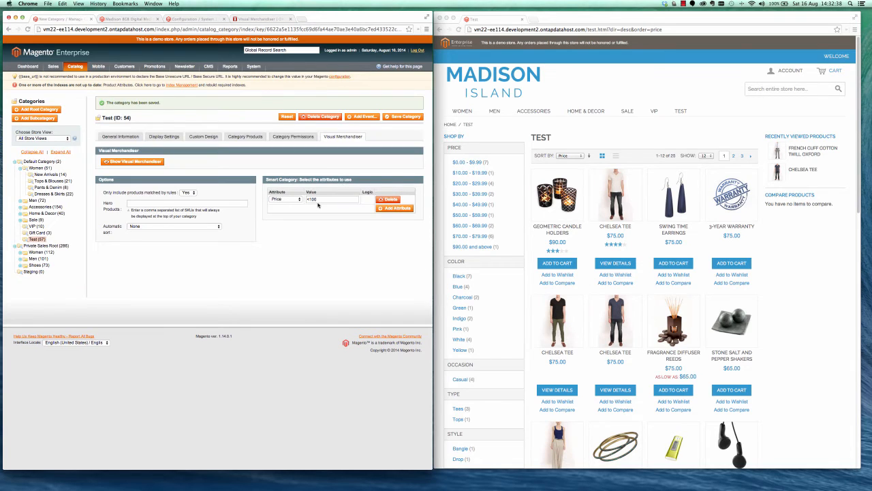
left_click(117, 19)
double_click(194, 135)
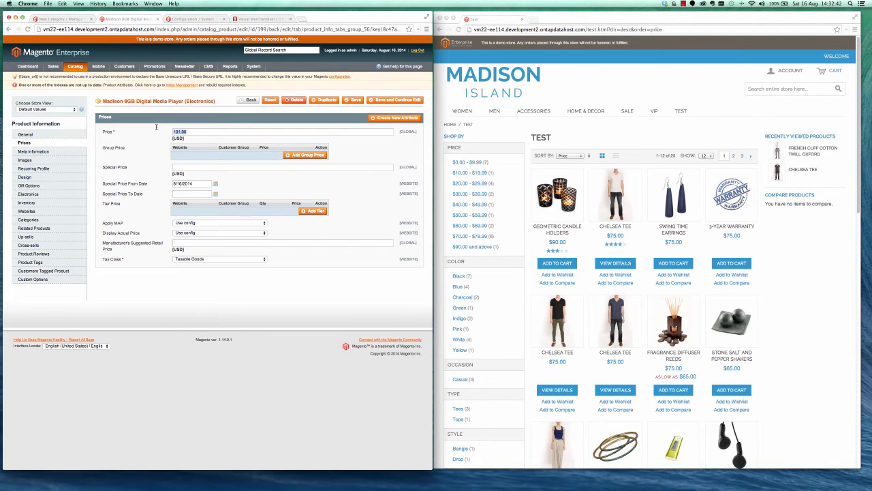
type("99")
left_click(387, 101)
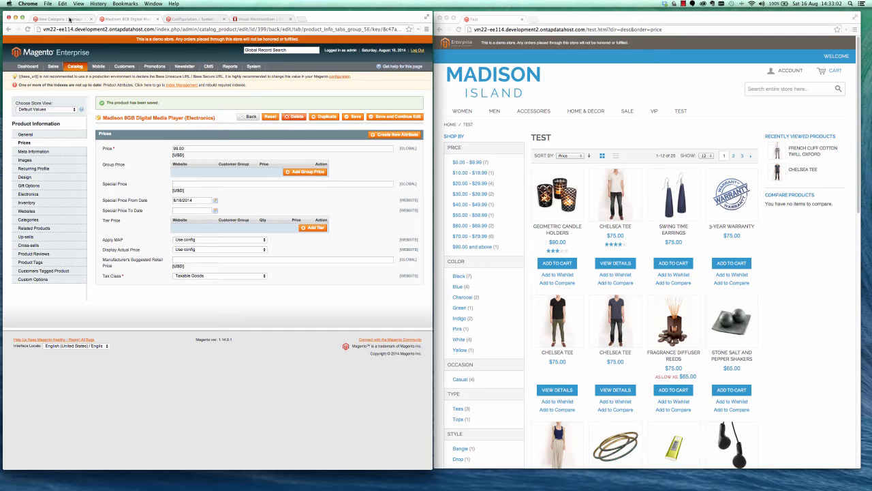
Return to the Test category in the admin and reload the price-sorted Test page on the storefront.
left_click(69, 19)
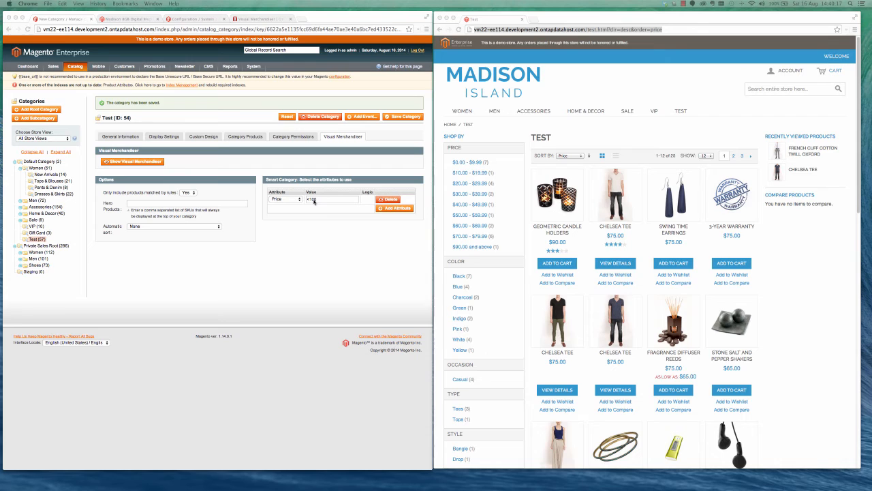
left_click(531, 77)
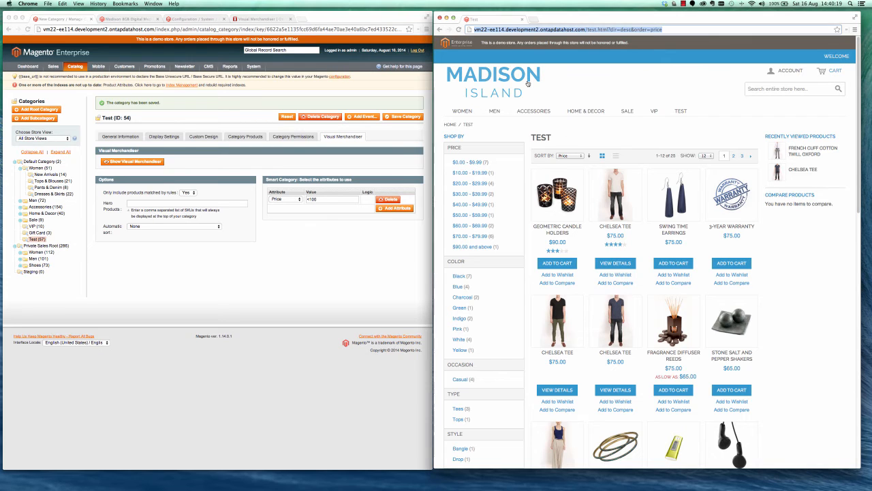
left_click(459, 30)
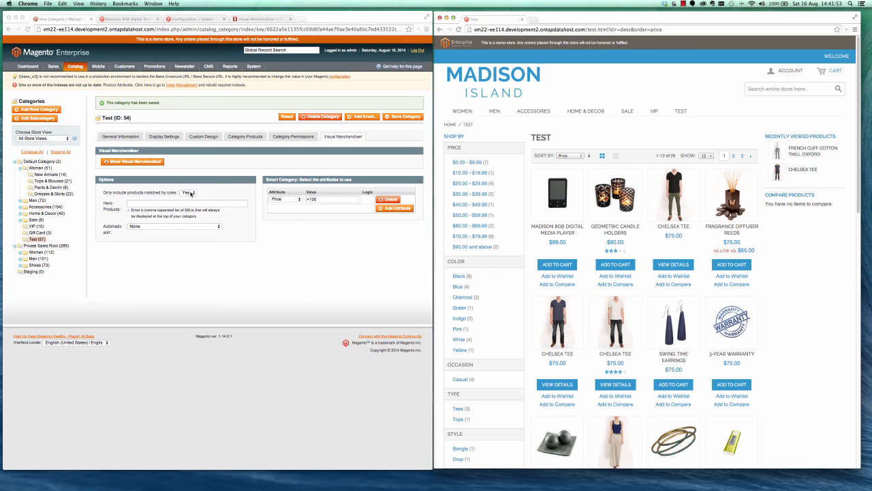
Set the Test category's option to only include products matched by rules to No and switch it back to Yes.
left_click(191, 194)
left_click(186, 187)
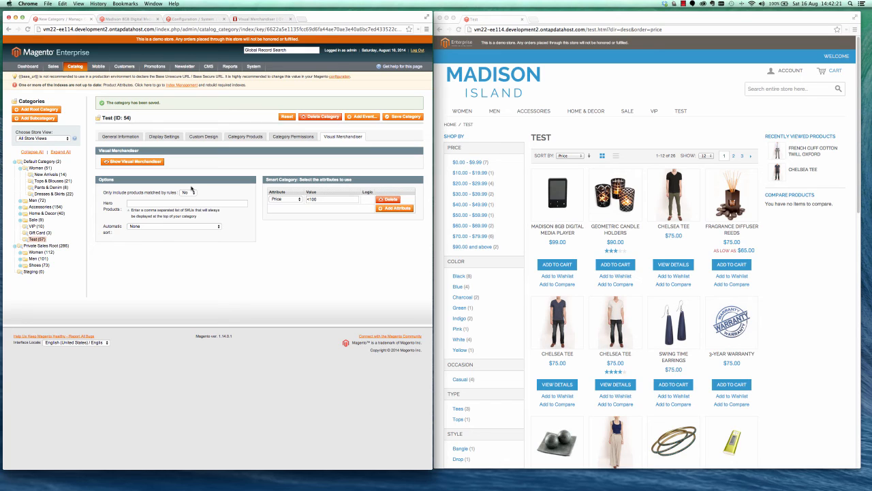
left_click(191, 193)
left_click(186, 199)
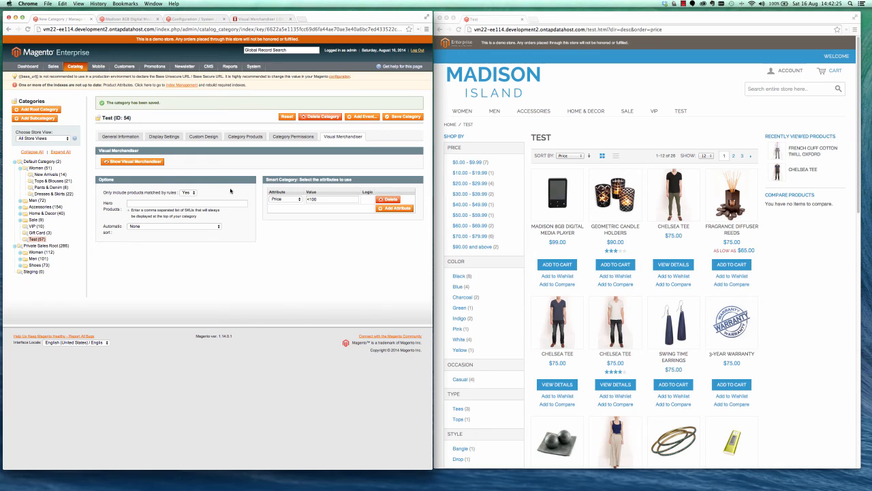